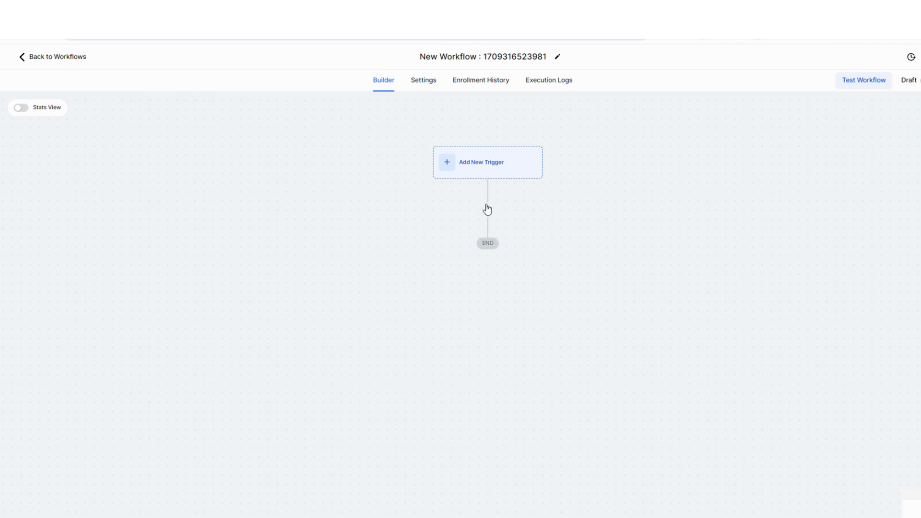
Step: Add a Customer Replied trigger to the new workflow
{"action": "left_click", "coordinate": [477, 168]}
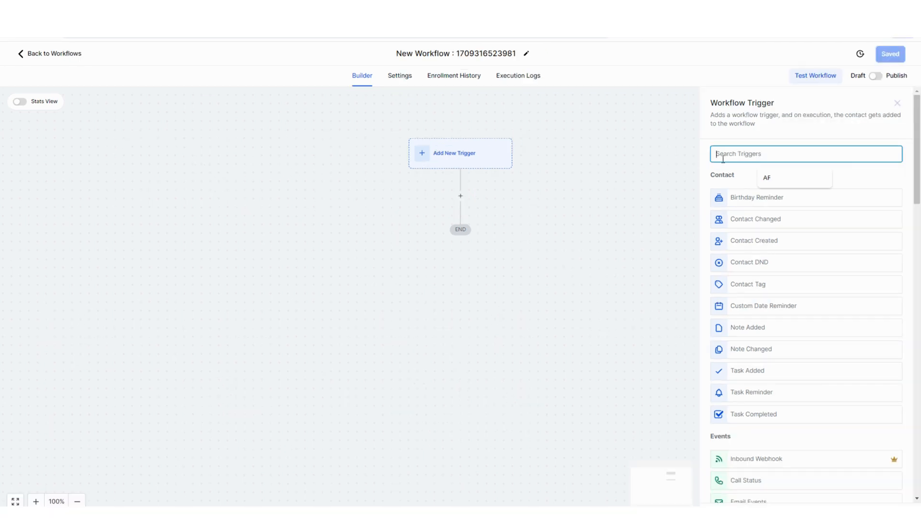
{"action": "type", "text": "rep"}
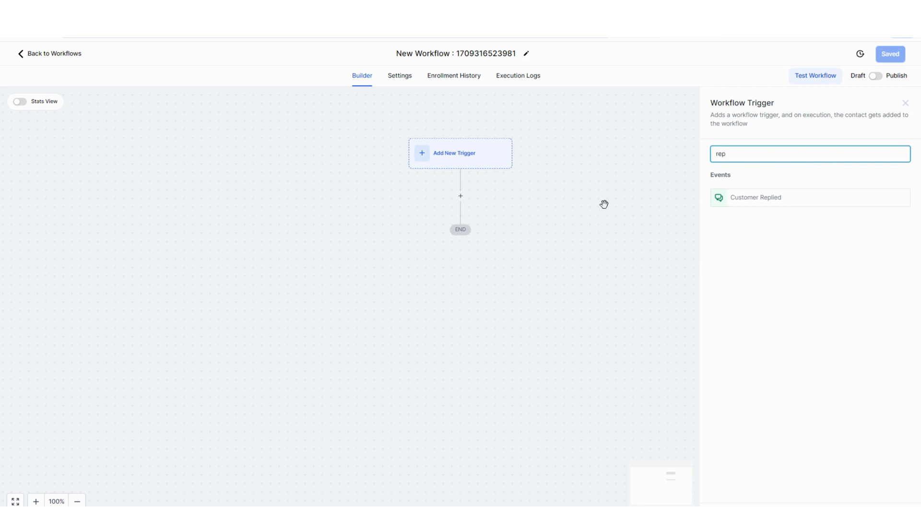
{"action": "left_click", "coordinate": [759, 198]}
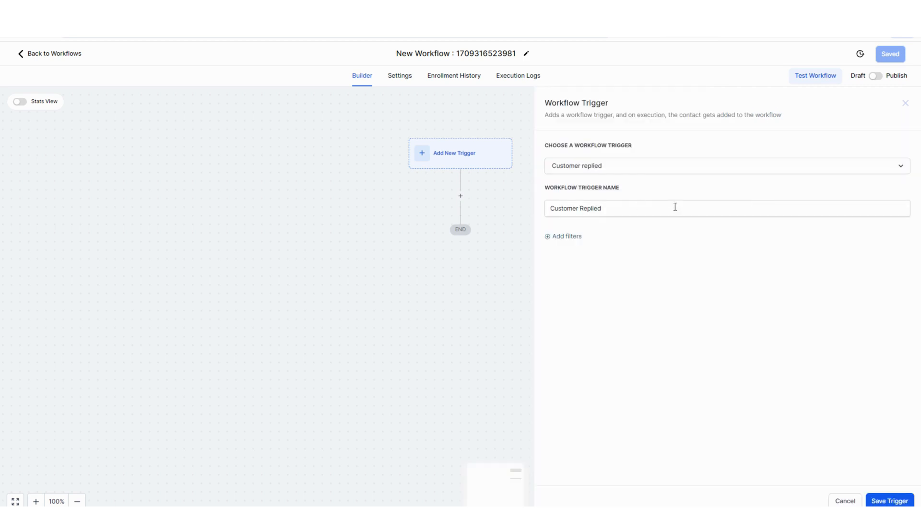
Step: Add a Reply channel filter set to SMS on the Customer Replied trigger
{"action": "left_click", "coordinate": [565, 237]}
{"action": "left_click", "coordinate": [575, 249]}
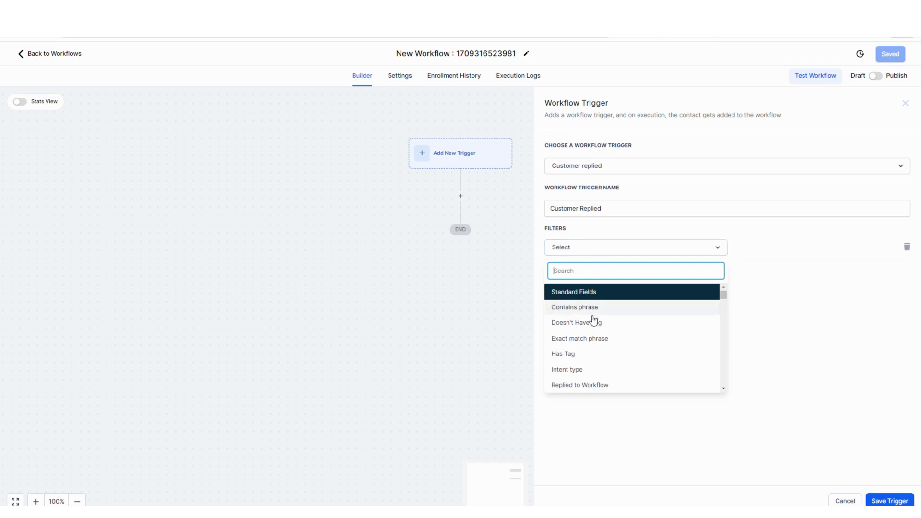
{"action": "scroll", "coordinate": [580, 370], "scroll_direction": "down", "scroll_amount": 2}
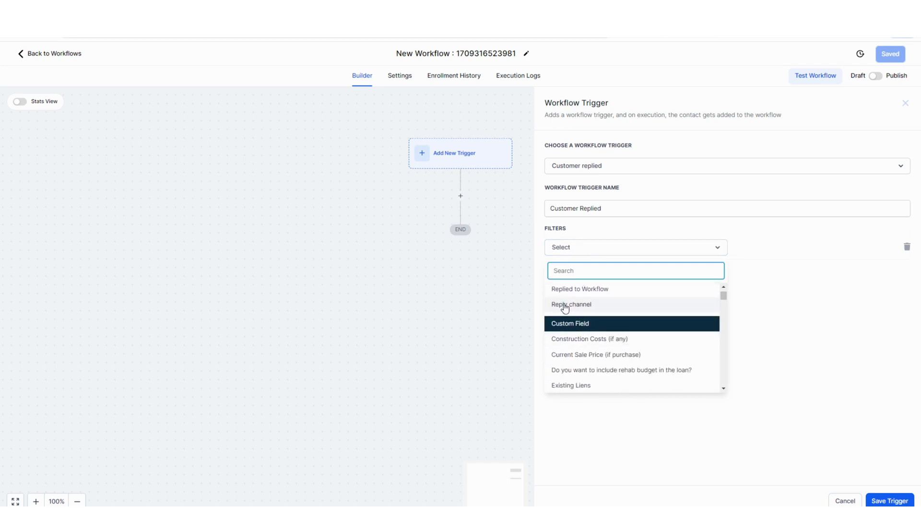
{"action": "left_click", "coordinate": [581, 305]}
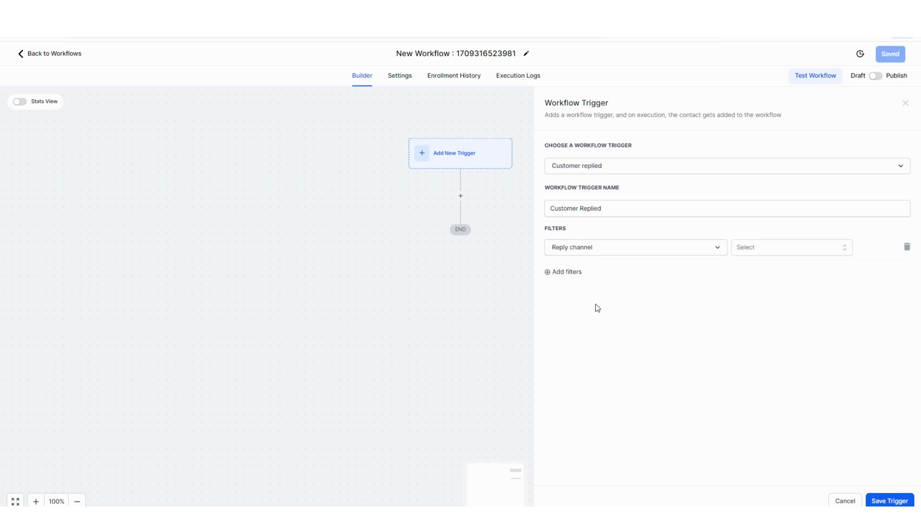
{"action": "left_click", "coordinate": [763, 254]}
{"action": "left_click", "coordinate": [745, 361]}
Step: Add an In Phone Number filter set to SFMEDIA on the trigger
{"action": "left_click", "coordinate": [560, 273]}
{"action": "left_click", "coordinate": [562, 275]}
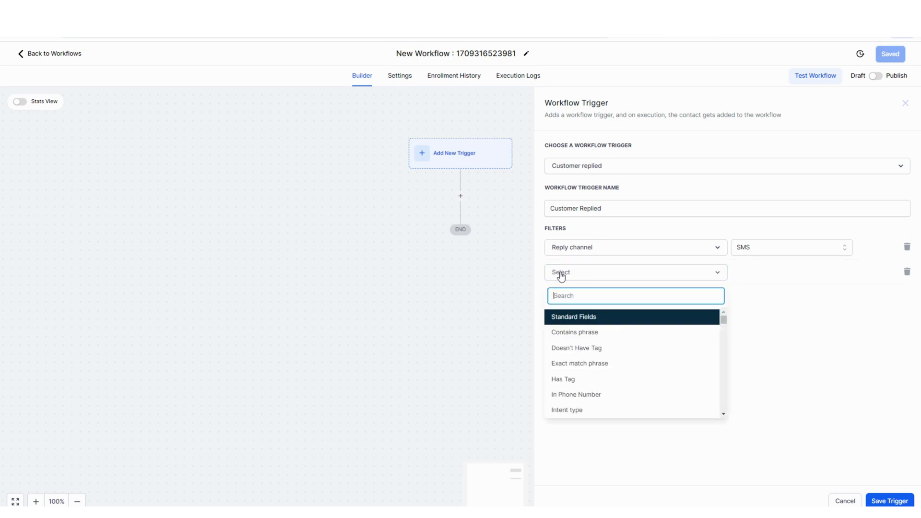
{"action": "left_click", "coordinate": [590, 396]}
{"action": "left_click", "coordinate": [828, 280]}
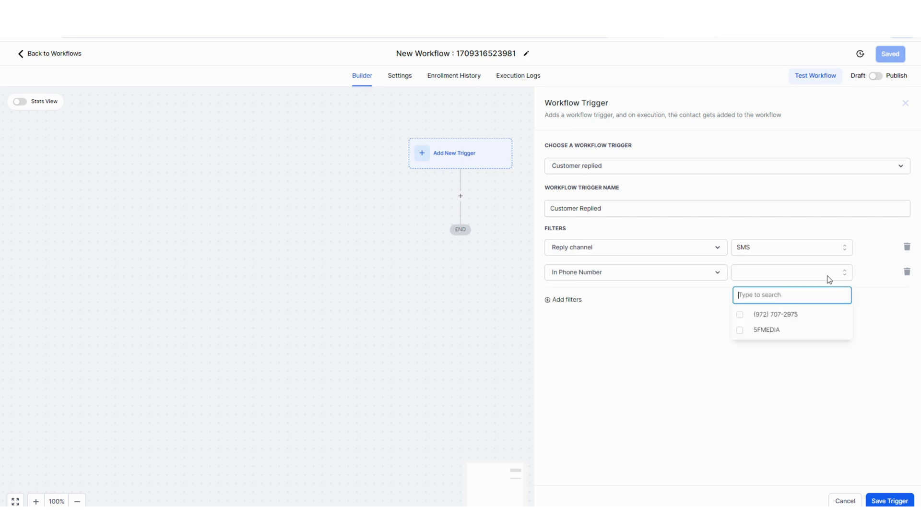
{"action": "left_click", "coordinate": [771, 329]}
{"action": "left_click", "coordinate": [868, 275]}
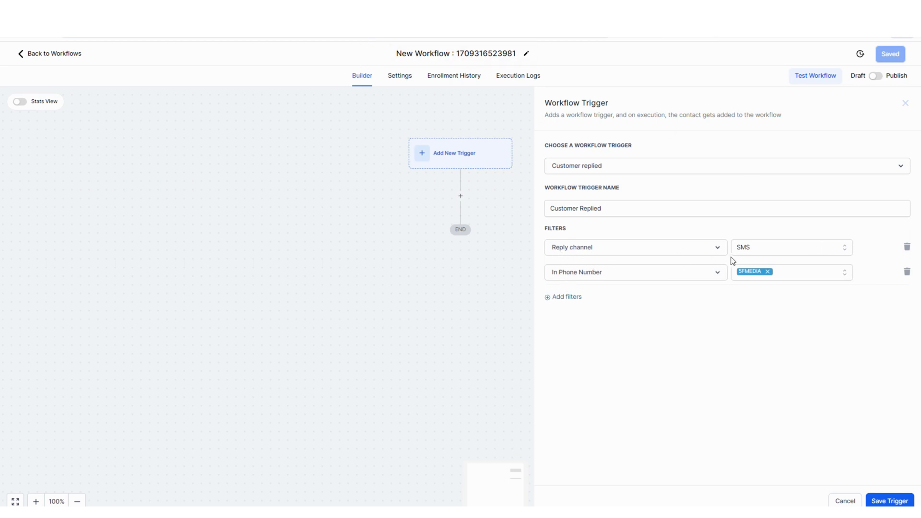
Step: Add a Contains phrase filter with the value "pizza" and save the trigger
{"action": "left_click", "coordinate": [566, 298]}
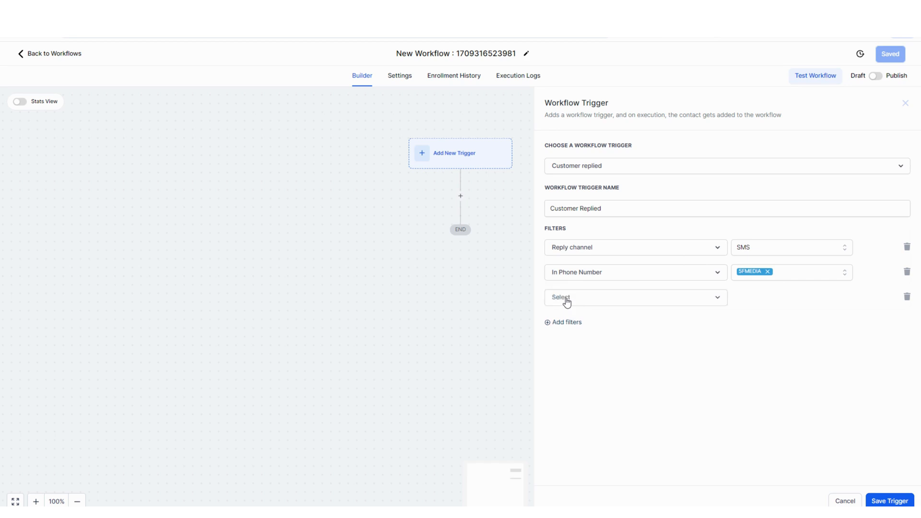
{"action": "left_click", "coordinate": [566, 299]}
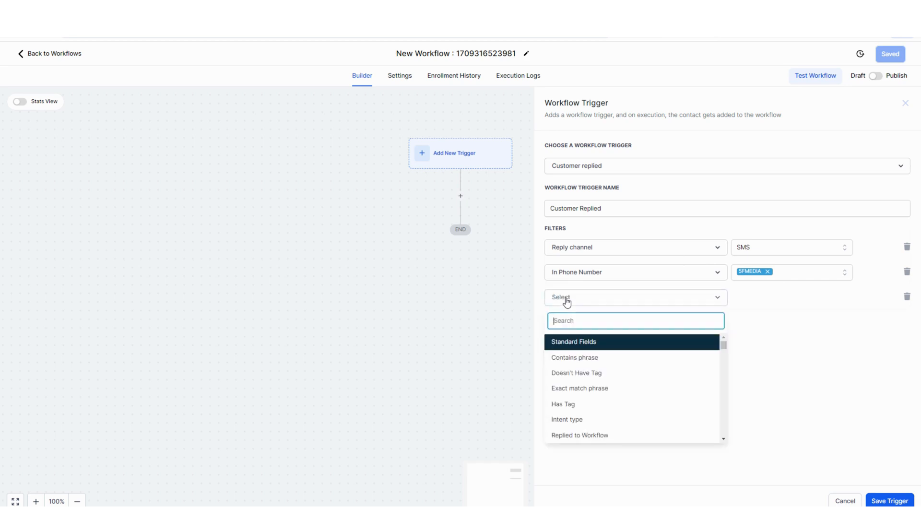
{"action": "left_click", "coordinate": [592, 361]}
{"action": "left_click", "coordinate": [781, 296]}
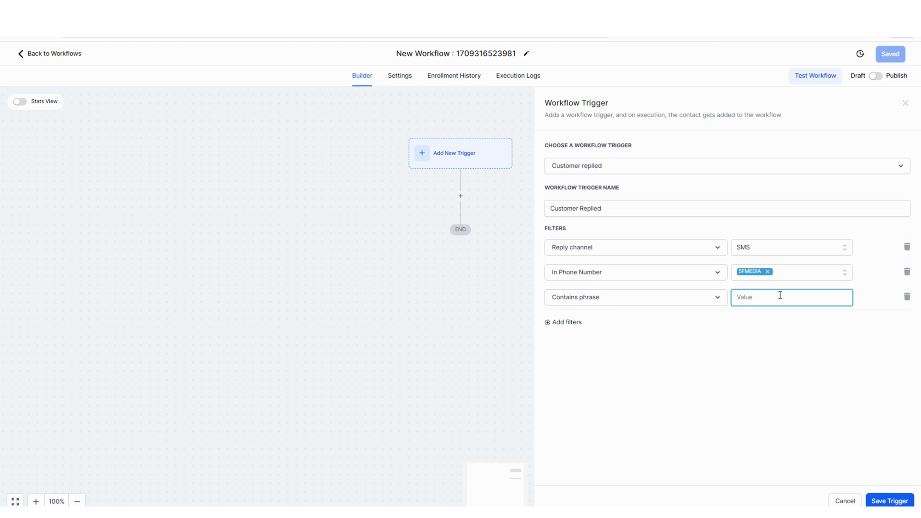
{"action": "type", "text": "pizza"}
{"action": "left_click", "coordinate": [893, 501]}
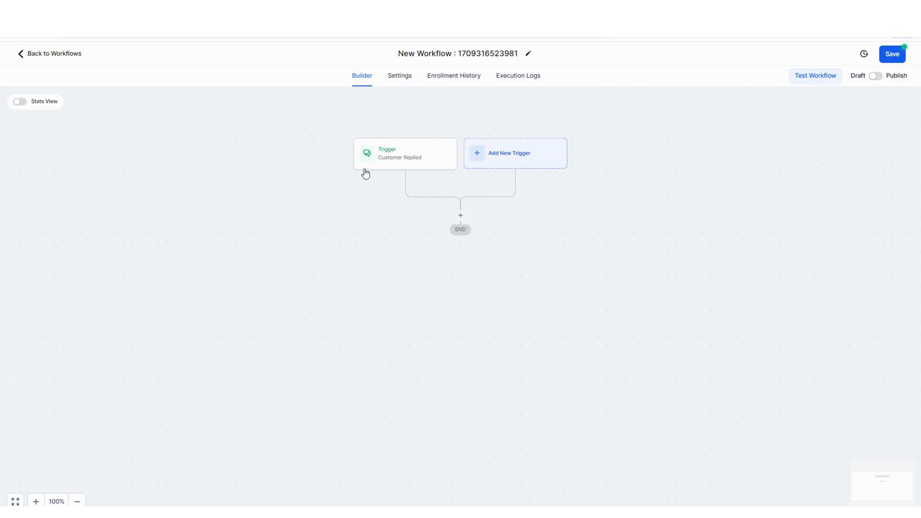
Step: Add a Send SMS action with the message "Thanks for signing up" below the trigger and save it
{"action": "left_click", "coordinate": [461, 216]}
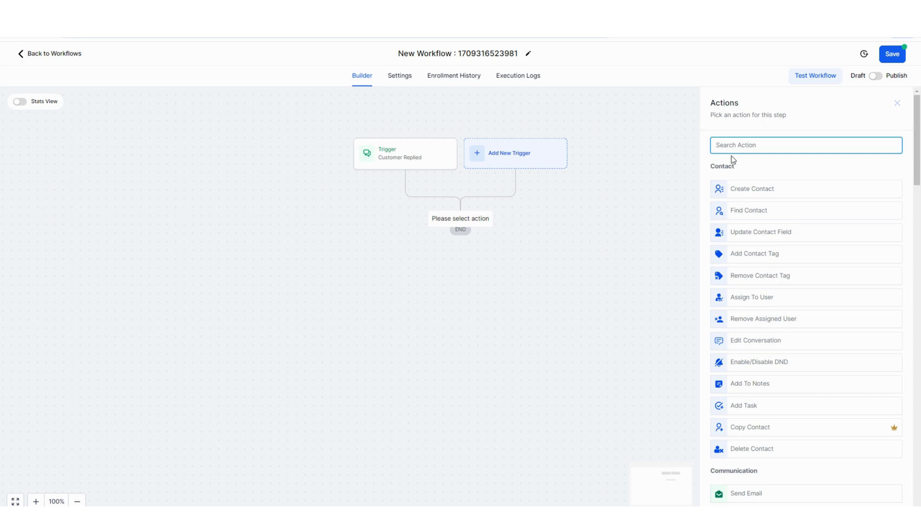
{"action": "type", "text": "send"}
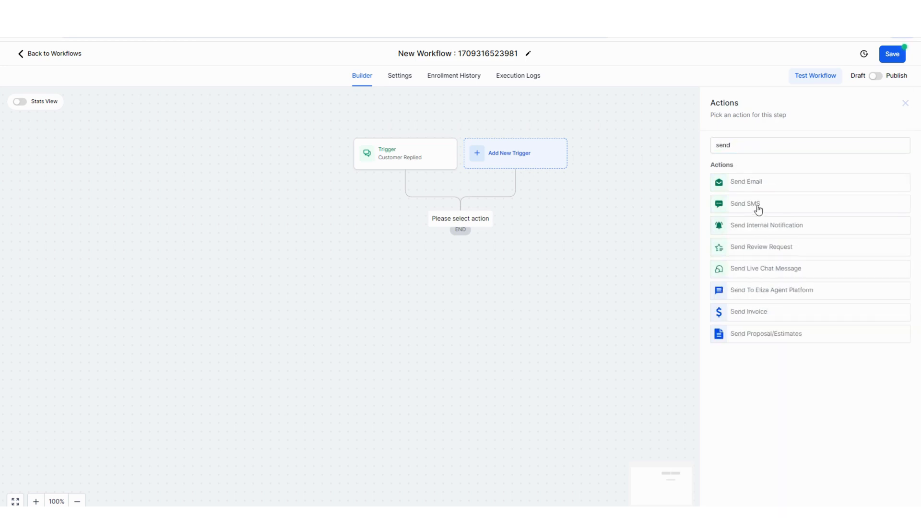
{"action": "left_click", "coordinate": [758, 209]}
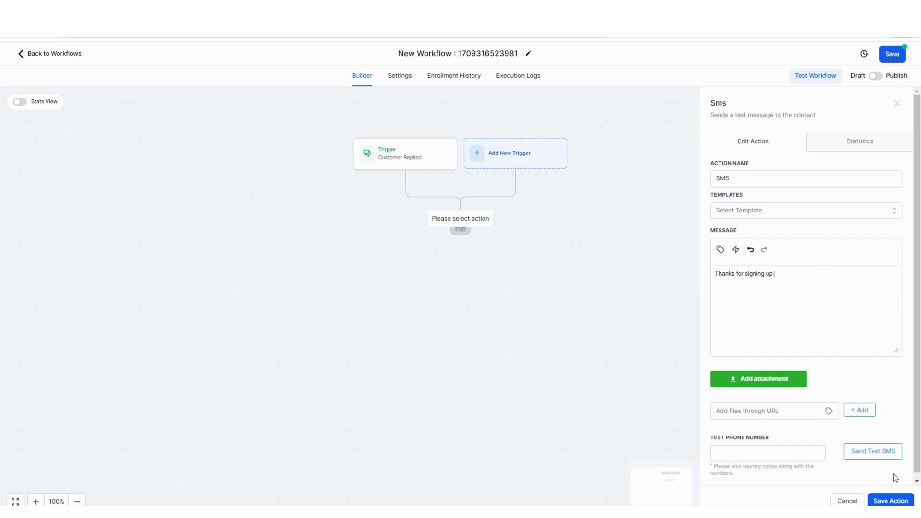
{"action": "left_click", "coordinate": [891, 501]}
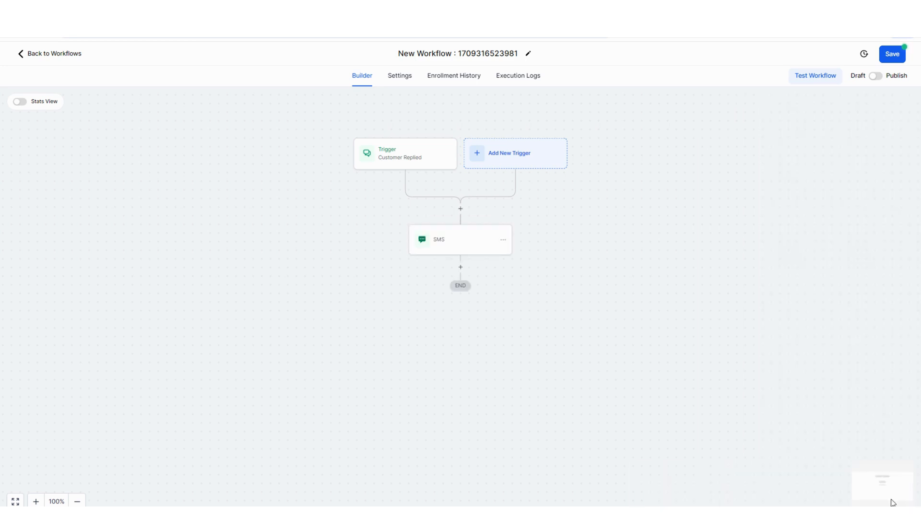
{"action": "left_click", "coordinate": [461, 269]}
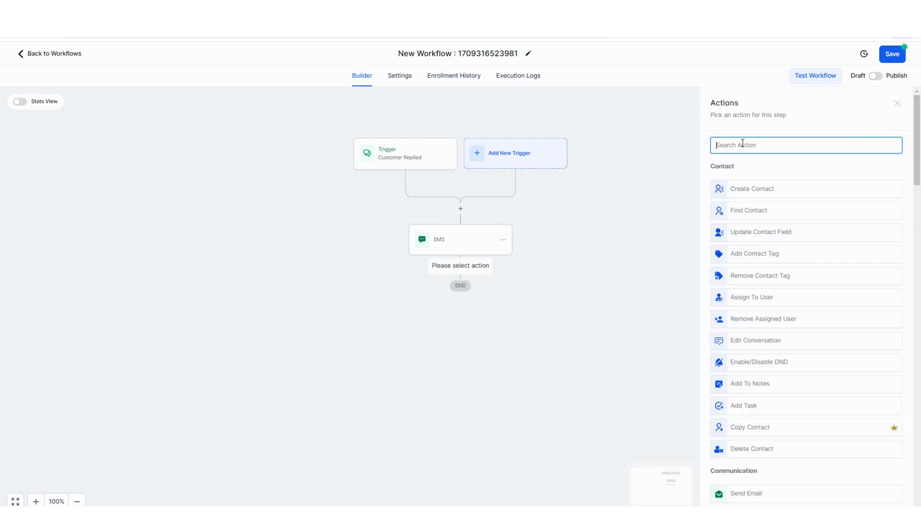
{"action": "type", "text": "wait"}
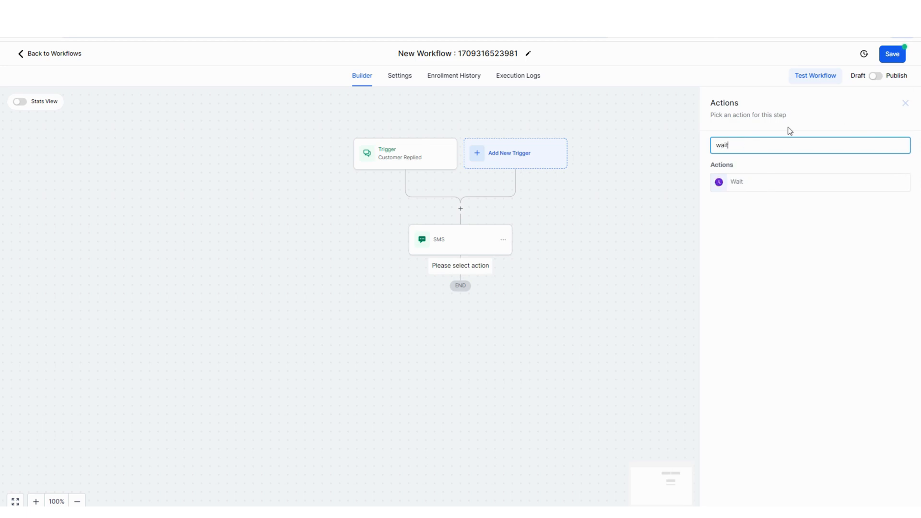
{"action": "left_click", "coordinate": [745, 184]}
{"action": "left_click", "coordinate": [565, 240]}
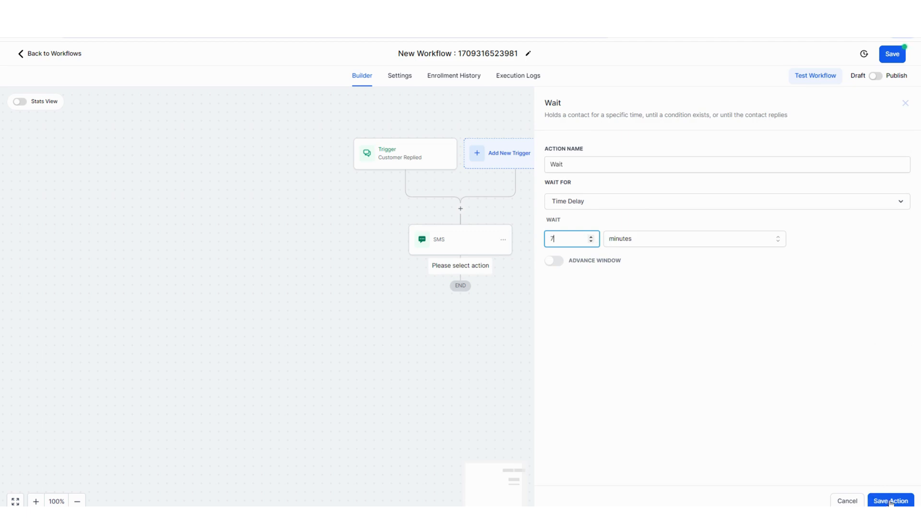
{"action": "left_click", "coordinate": [847, 502]}
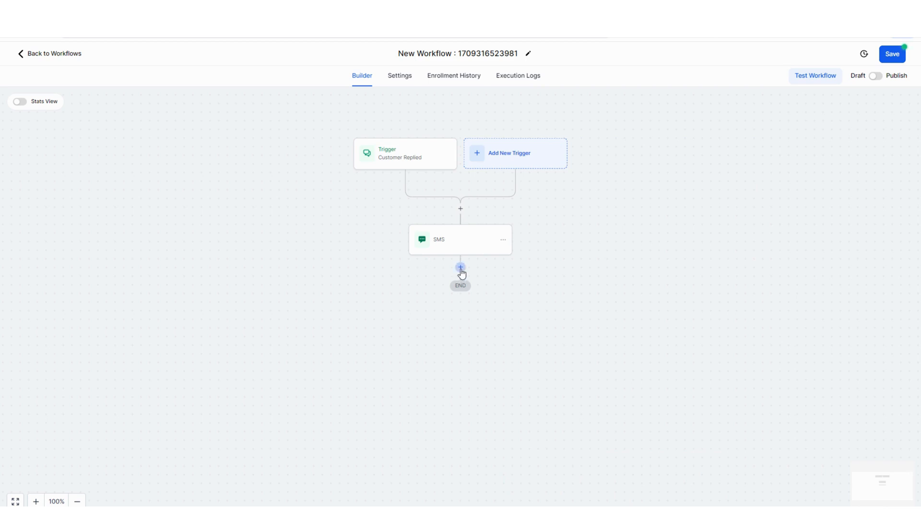
Step: Add a Set Event Start Date action after the SMS with its type set to Specific Date/Time
{"action": "left_click", "coordinate": [460, 268]}
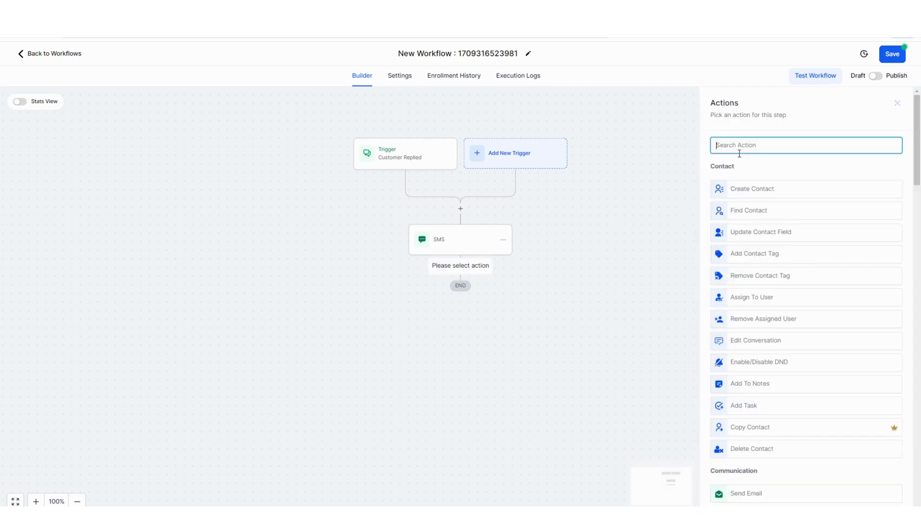
{"action": "type", "text": "even"}
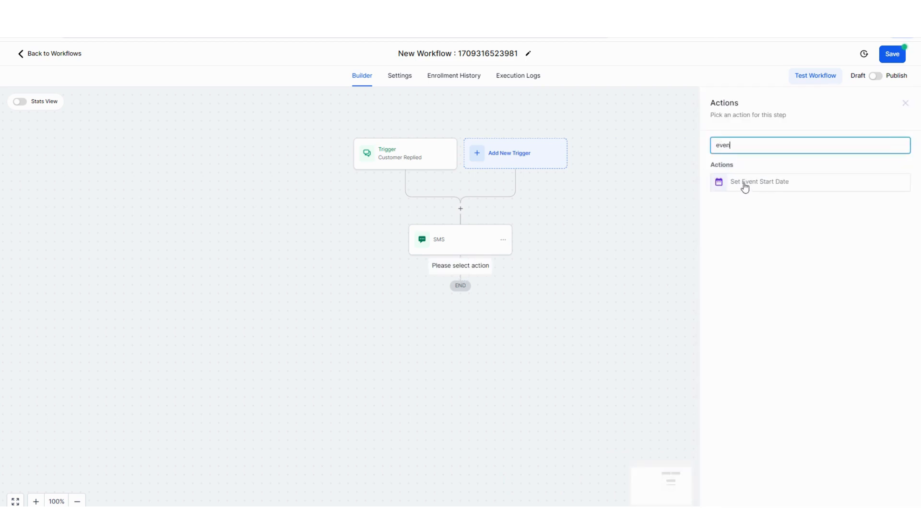
{"action": "left_click", "coordinate": [744, 185]}
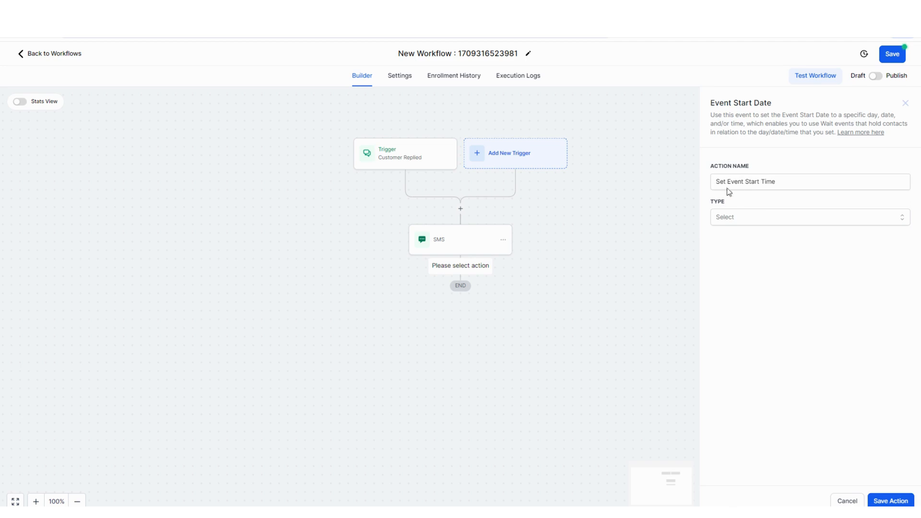
{"action": "left_click", "coordinate": [777, 224]}
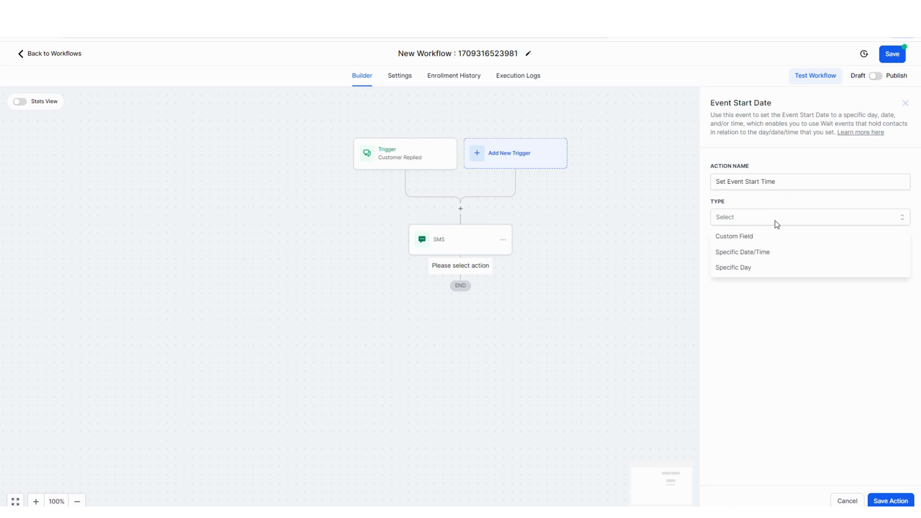
{"action": "left_click", "coordinate": [749, 255]}
{"action": "left_click", "coordinate": [748, 252]}
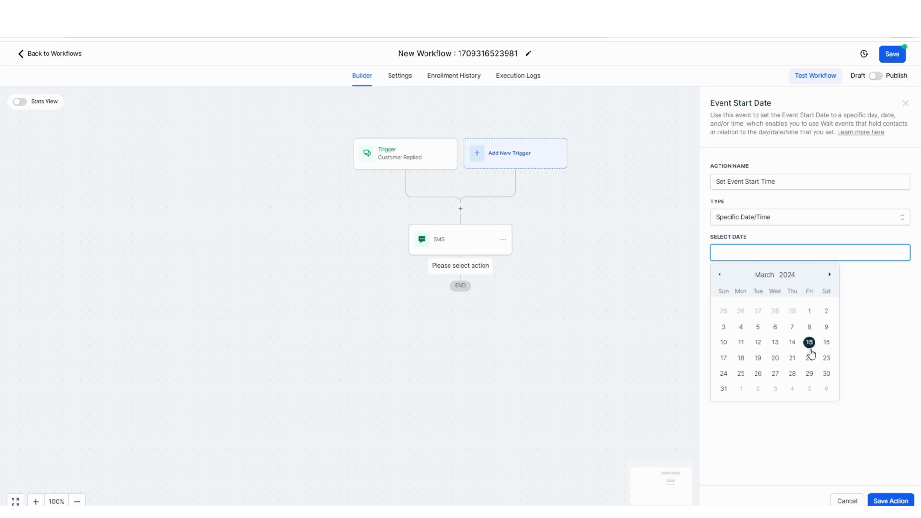
{"action": "left_click", "coordinate": [810, 365]}
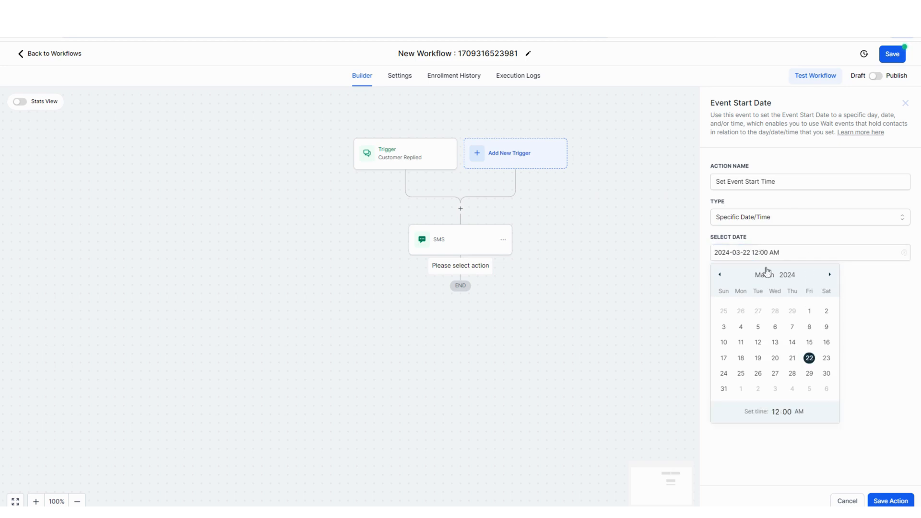
{"action": "left_click", "coordinate": [776, 413]}
{"action": "type", "text": "11"}
{"action": "left_click", "coordinate": [889, 501]}
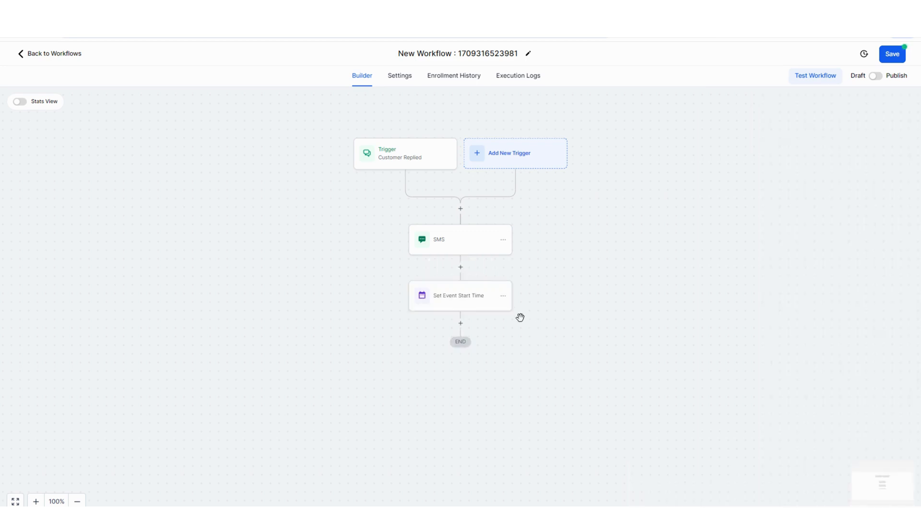
{"action": "left_click", "coordinate": [449, 299]}
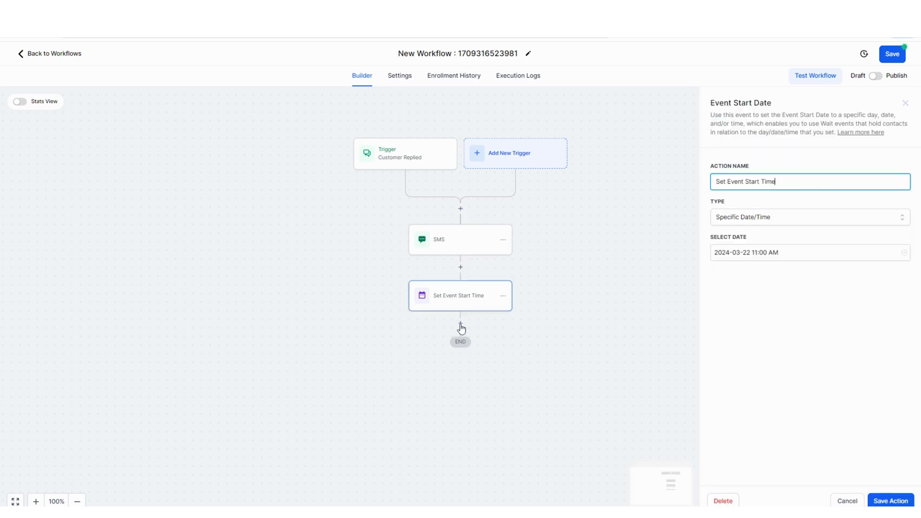
Step: Add a Wait action after the Set Event Start Time action
{"action": "left_click", "coordinate": [461, 323]}
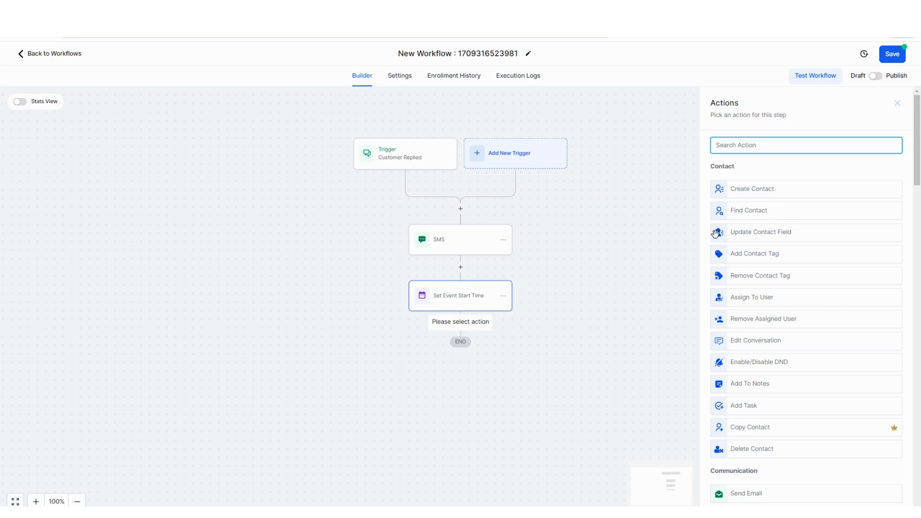
{"action": "type", "text": "wait"}
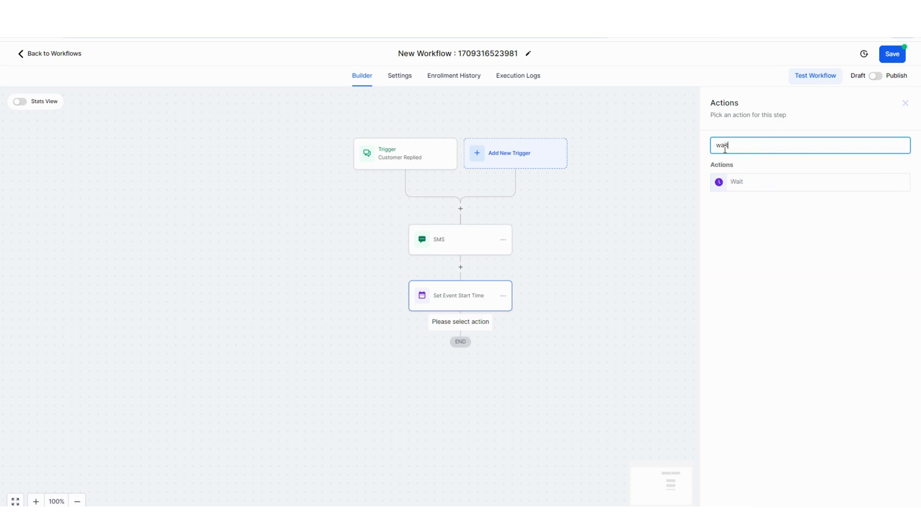
{"action": "left_click", "coordinate": [733, 179]}
Step: Add a second Set Event Start Date action after the Wait action with its type set to Specific Day
{"action": "left_click", "coordinate": [461, 380]}
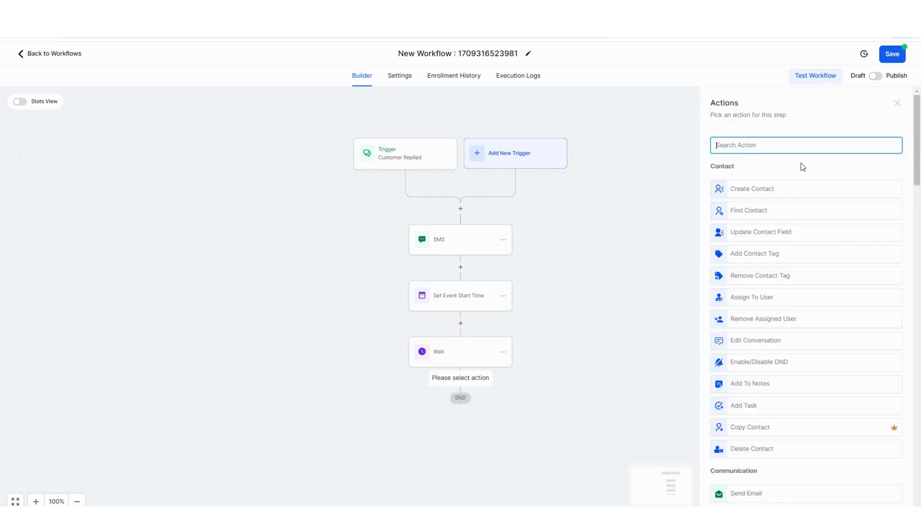
{"action": "type", "text": "set"}
{"action": "left_click", "coordinate": [772, 181]}
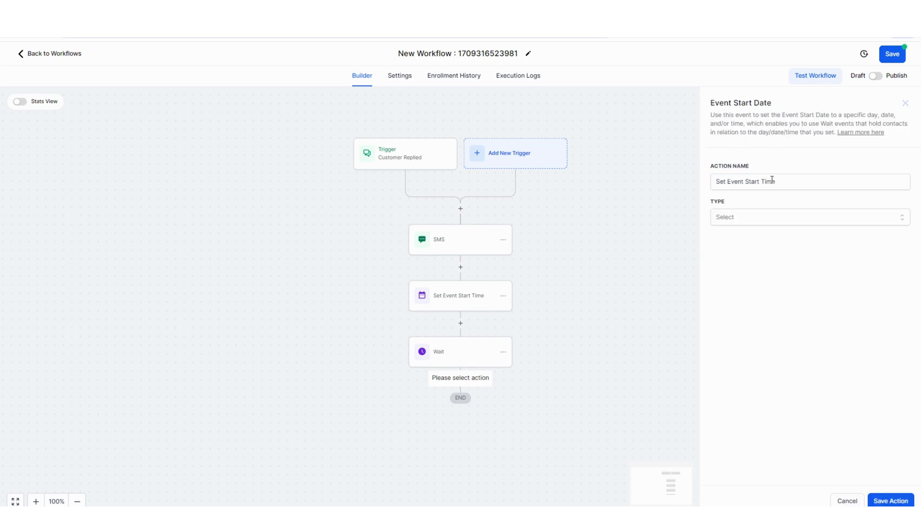
{"action": "left_click", "coordinate": [773, 217]}
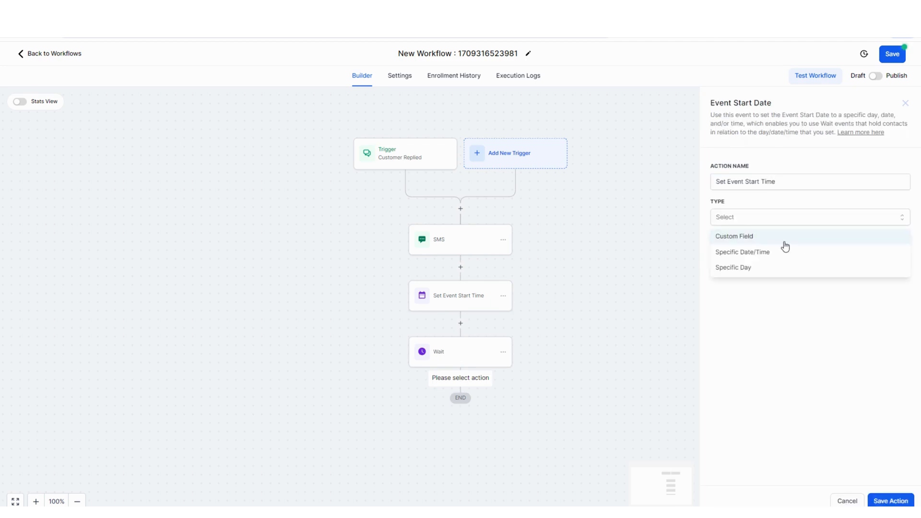
{"action": "left_click", "coordinate": [751, 256]}
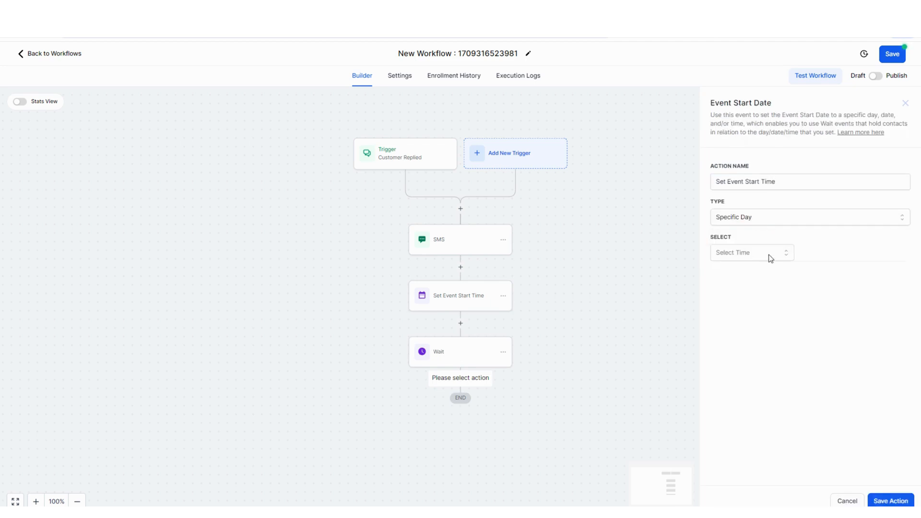
Step: Set the new event start action to Current Day of month, day 1, at 10:00 AM
{"action": "left_click", "coordinate": [770, 258]}
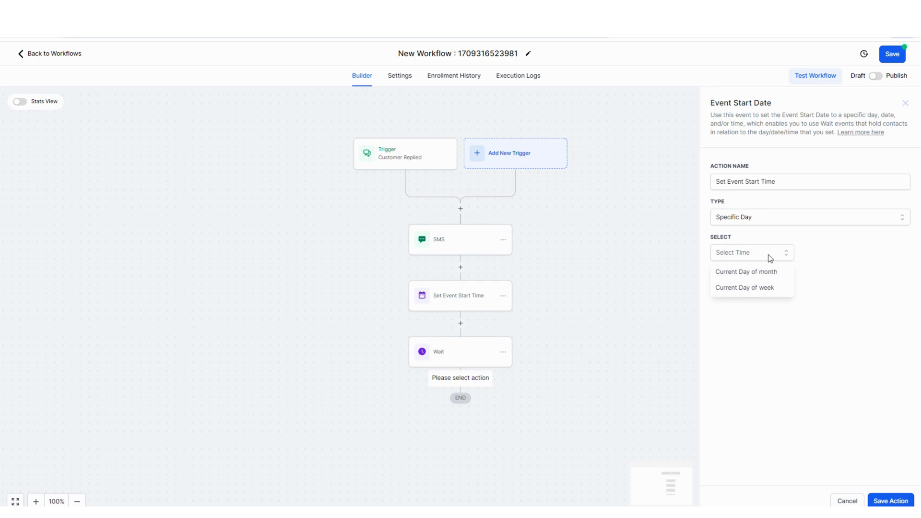
{"action": "left_click", "coordinate": [755, 277]}
{"action": "left_click", "coordinate": [816, 258]}
{"action": "left_click", "coordinate": [815, 273]}
{"action": "left_click", "coordinate": [875, 256]}
{"action": "scroll", "coordinate": [879, 355], "scroll_direction": "down", "scroll_amount": 1}
{"action": "scroll", "coordinate": [879, 356], "scroll_direction": "down", "scroll_amount": 10}
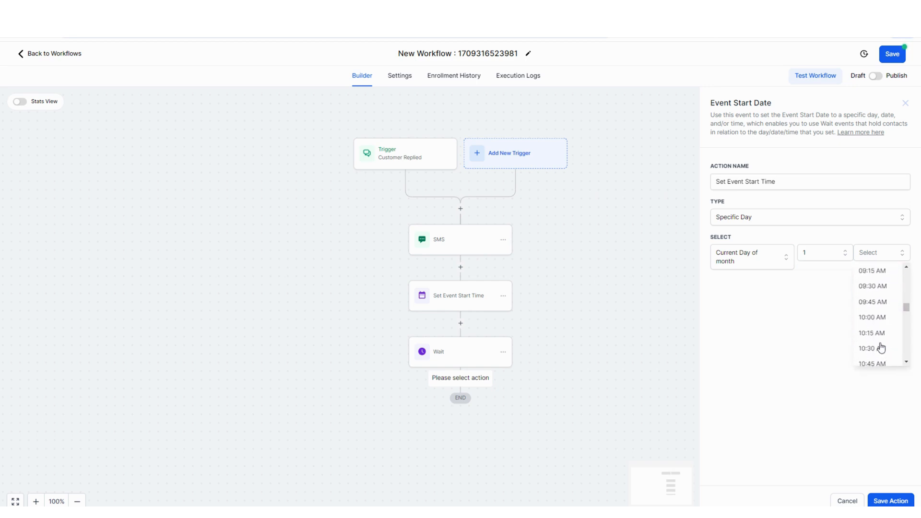
{"action": "left_click", "coordinate": [882, 317]}
Step: Switch the event start day to Current Day of week with Friday selected and save the action
{"action": "left_click", "coordinate": [735, 253]}
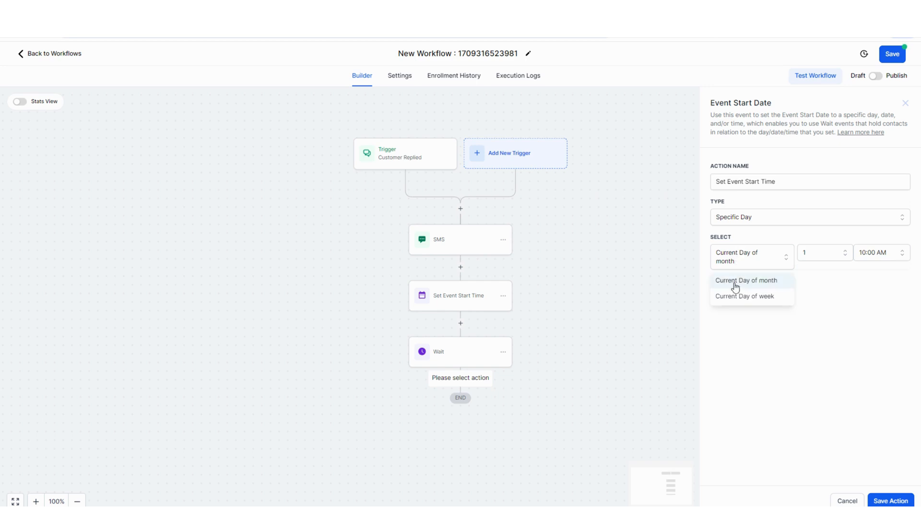
{"action": "left_click", "coordinate": [738, 297]}
{"action": "left_click", "coordinate": [816, 254]}
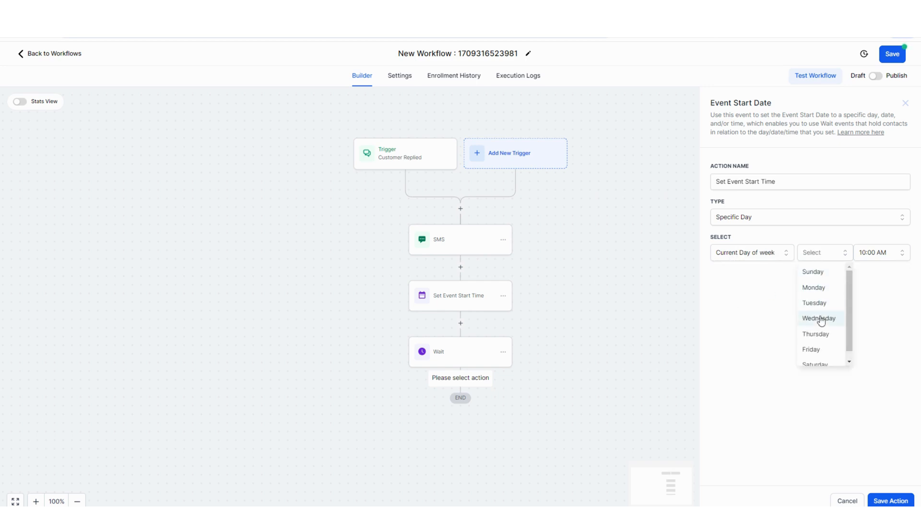
{"action": "left_click", "coordinate": [821, 341]}
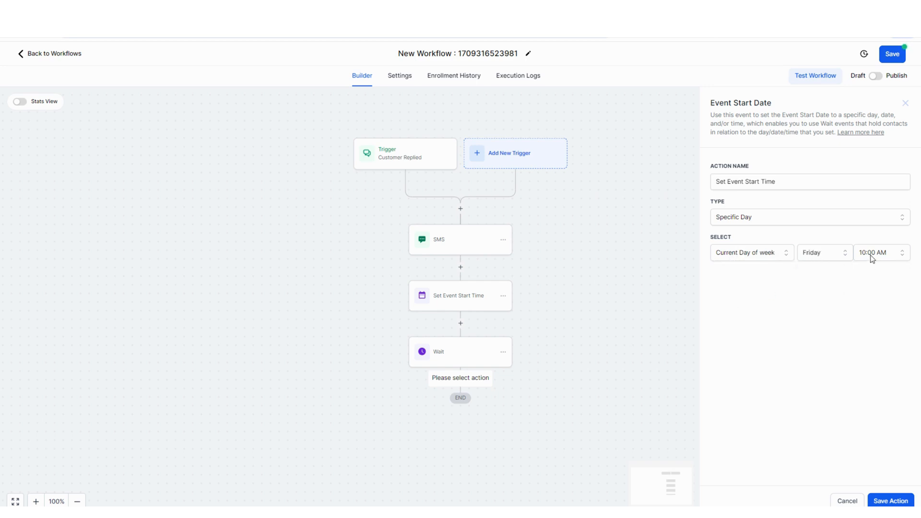
{"action": "left_click", "coordinate": [894, 501]}
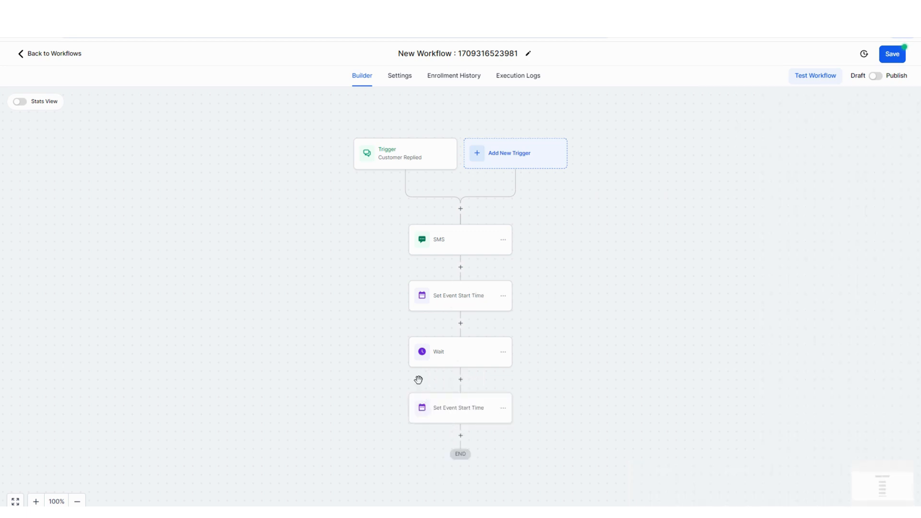
Step: Review and re-save the Customer Replied trigger, and switch the workflow from Draft to Publish
{"action": "left_click", "coordinate": [461, 436]}
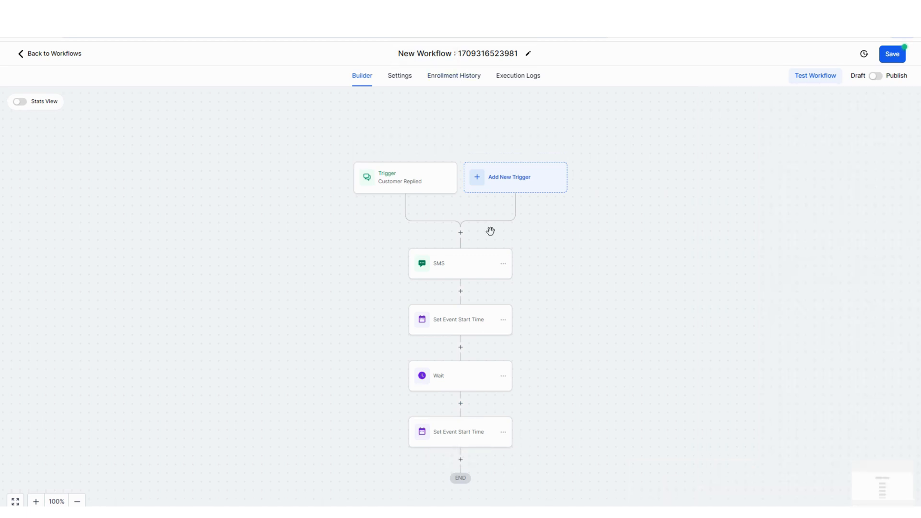
{"action": "left_click", "coordinate": [388, 182]}
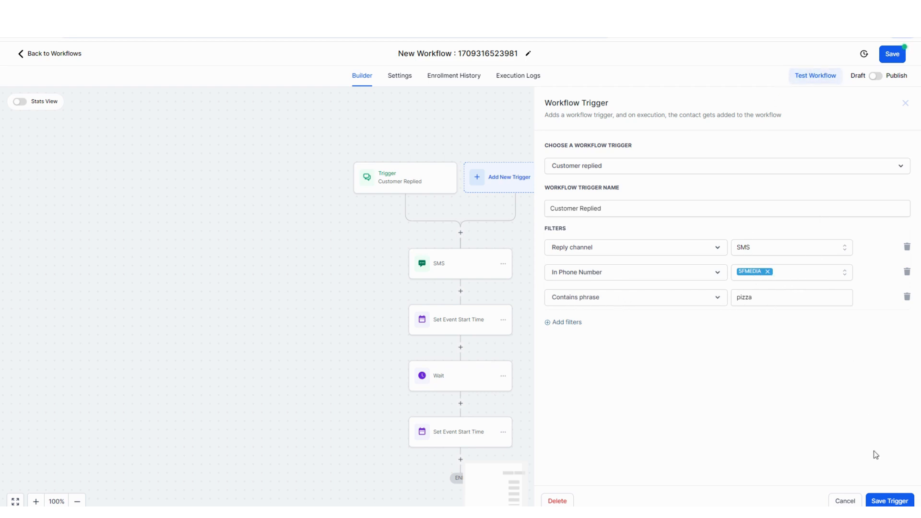
{"action": "left_click", "coordinate": [889, 501]}
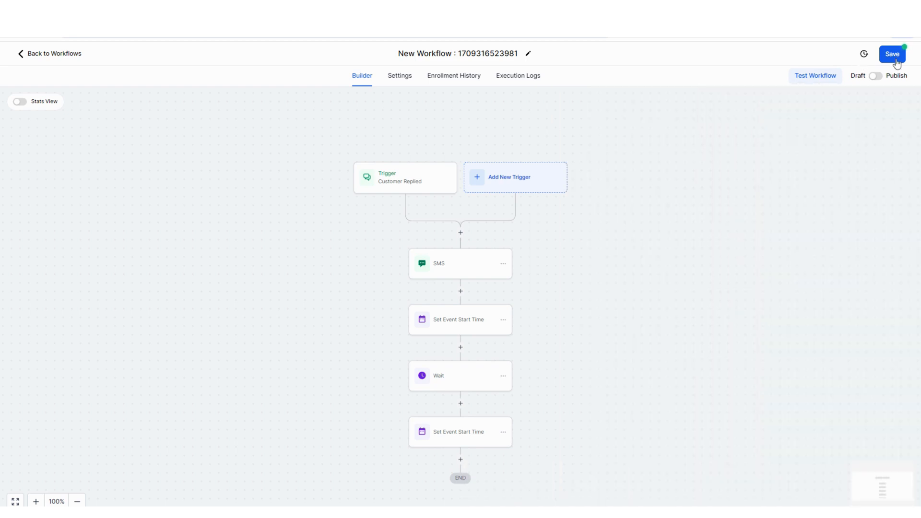
{"action": "left_click", "coordinate": [881, 79]}
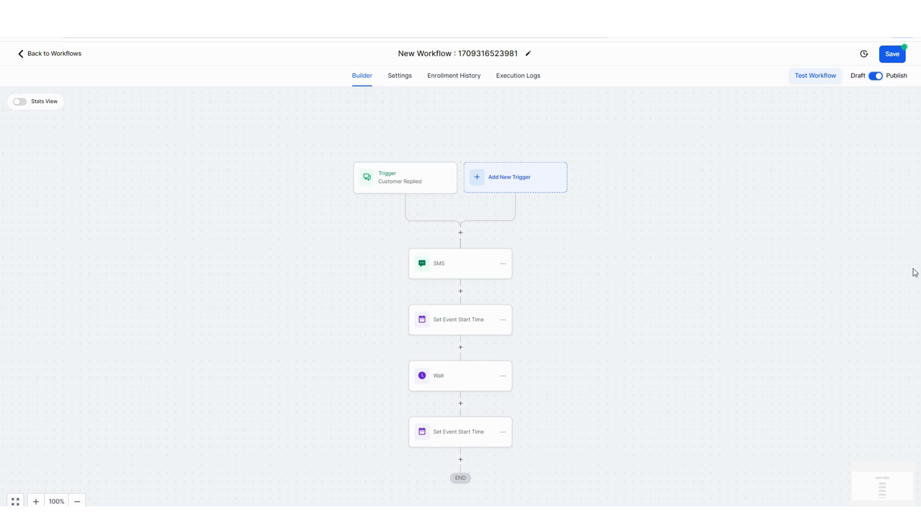